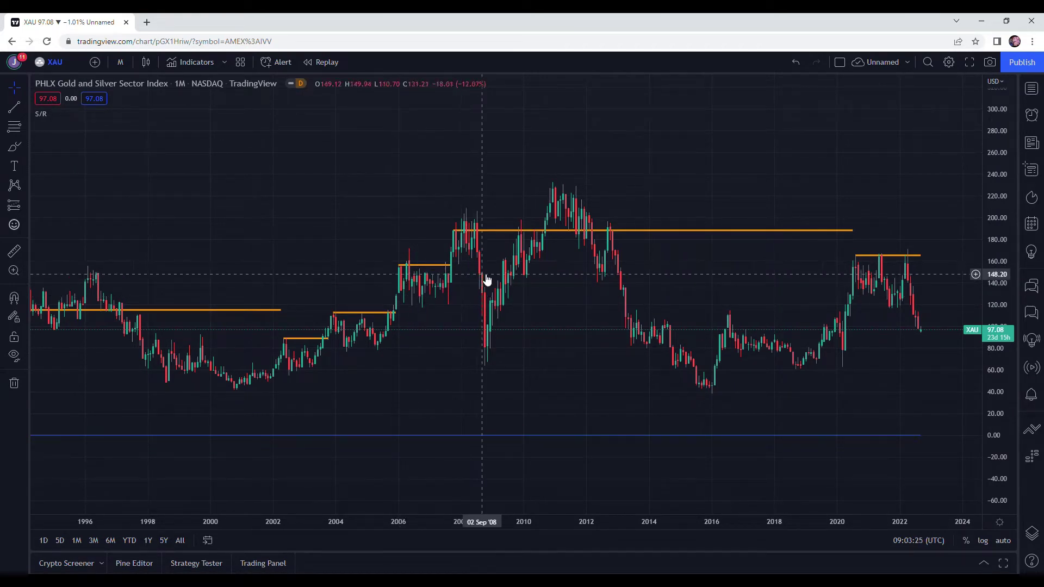
Draw a trial trend line from the October 2008 low to the 2011 high, then delete it
scroll(487, 280, up, 1)
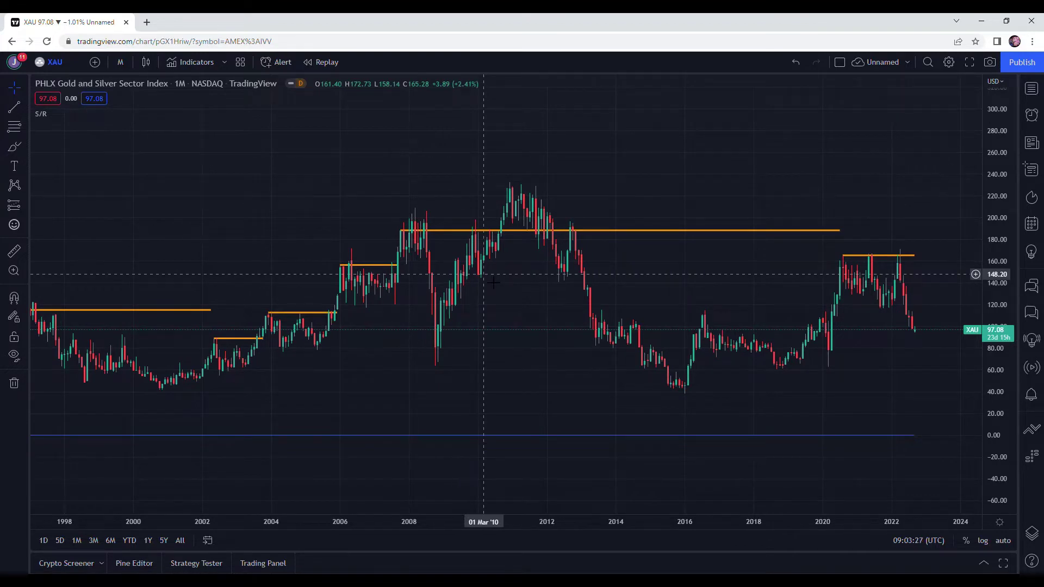
click(9, 109)
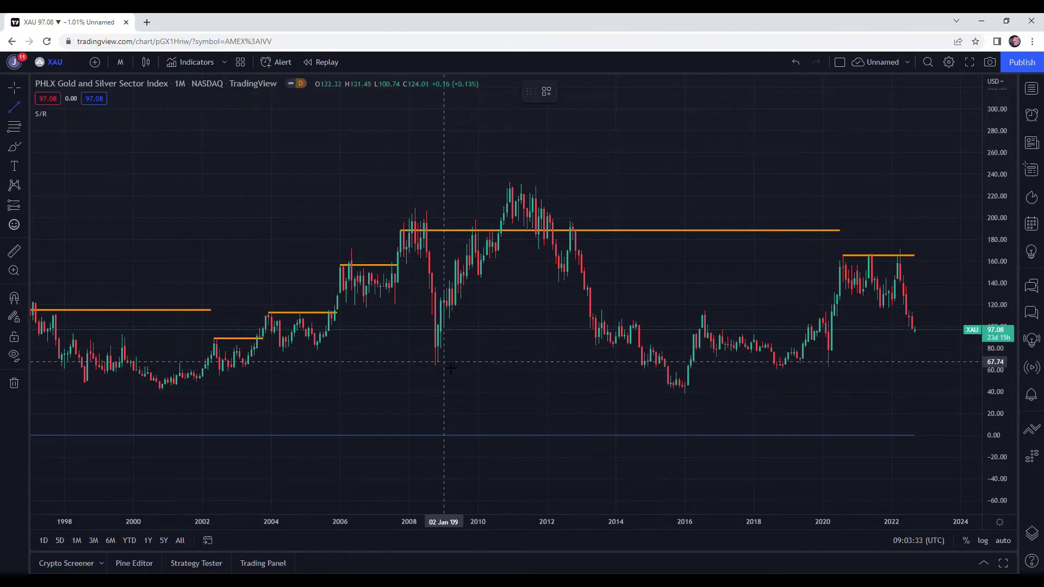
click(442, 345)
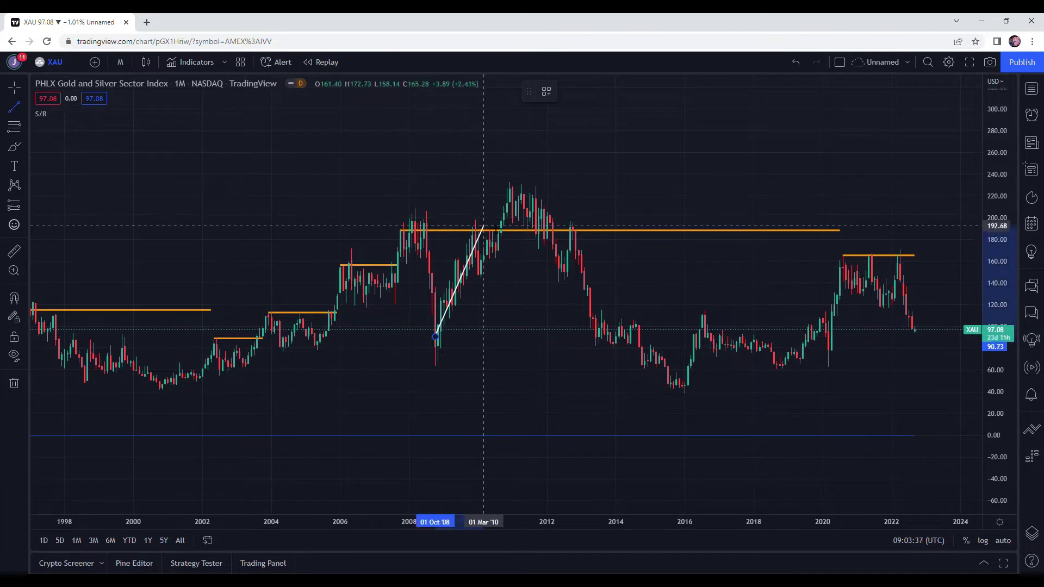
click(512, 204)
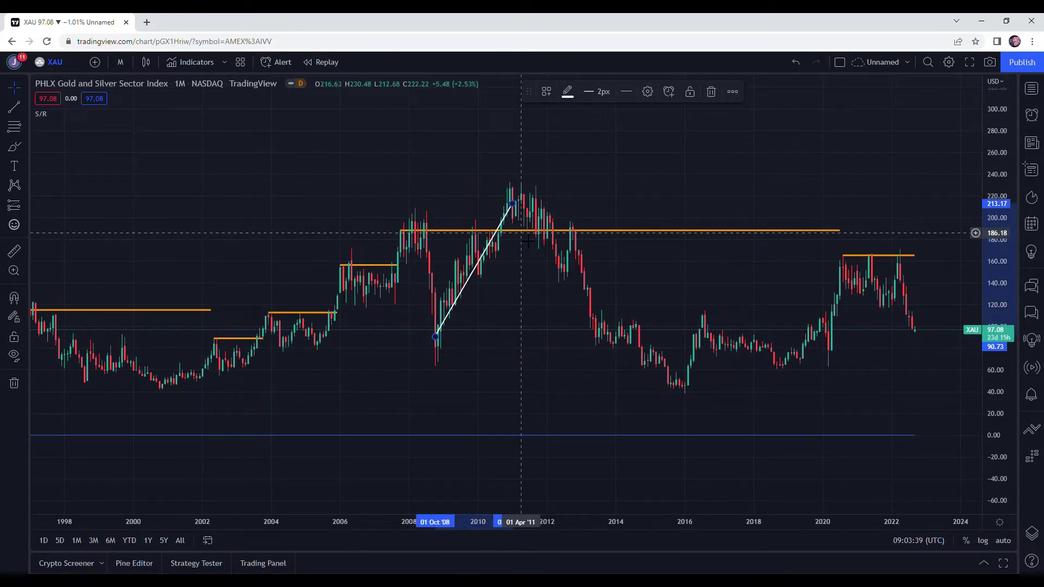
click(712, 92)
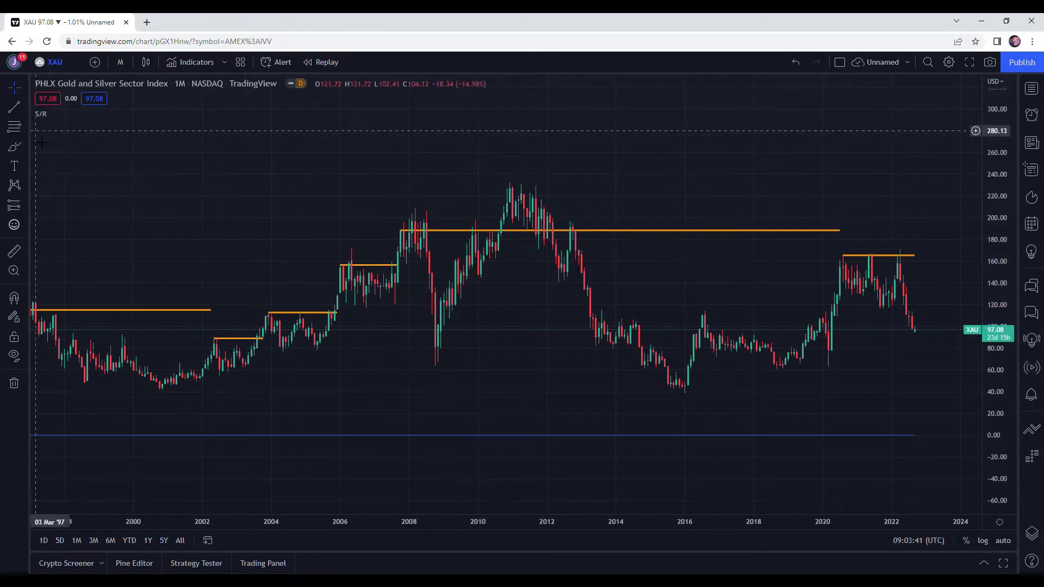
Start another trend line at the October 2008 low, then cancel it
click(14, 107)
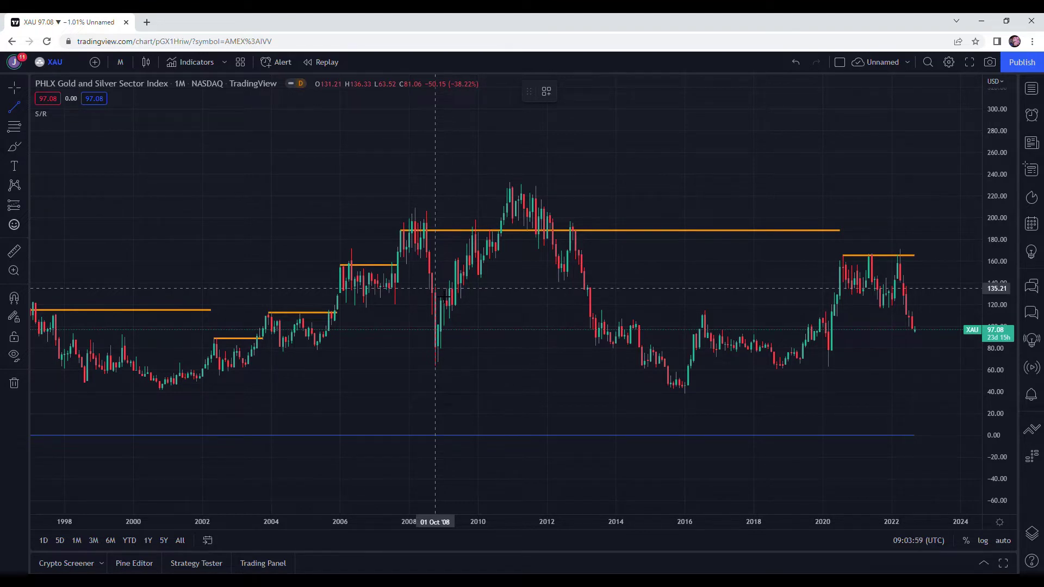
scroll(435, 294, up, 3)
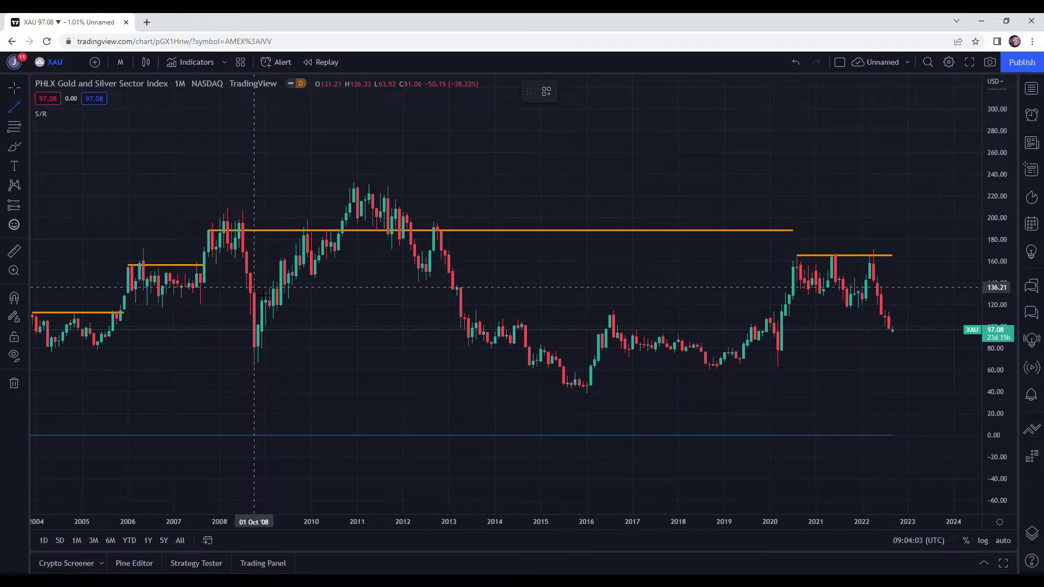
click(254, 287)
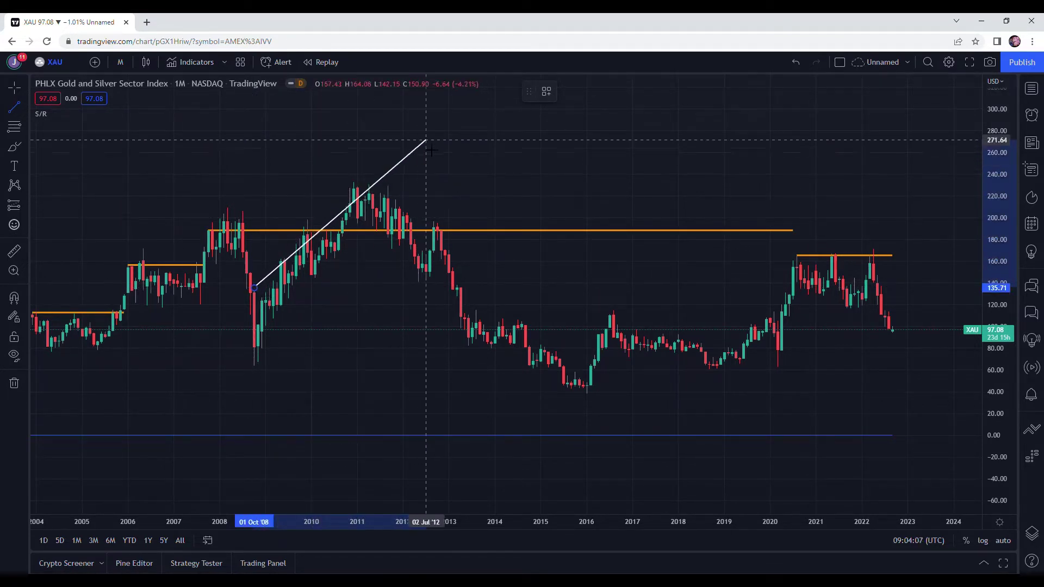
key(Escape)
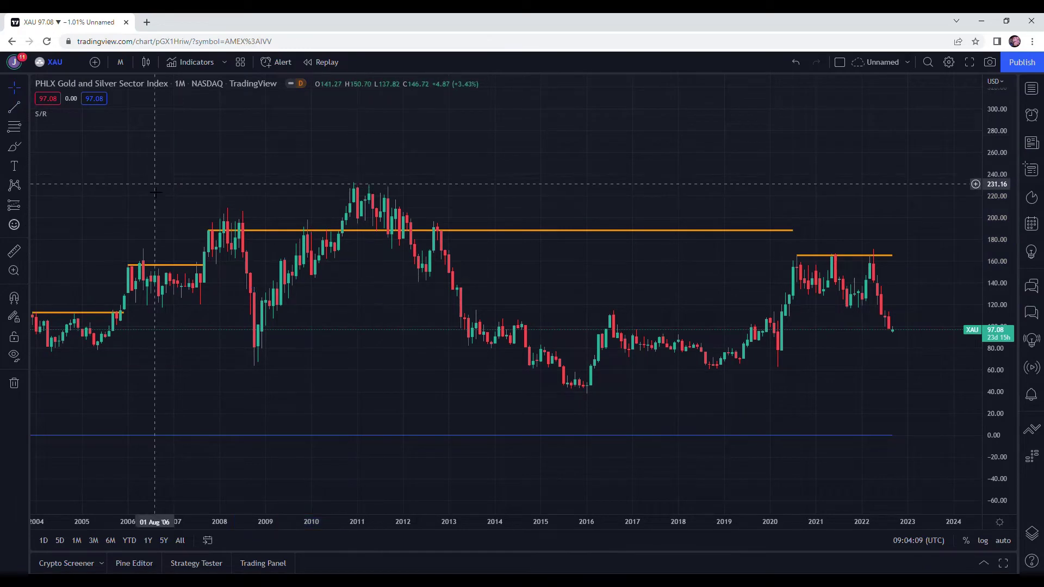
Pan and zoom the chart to show 2004–2017, then switch on magnet snapping
drag(125, 177, 293, 179)
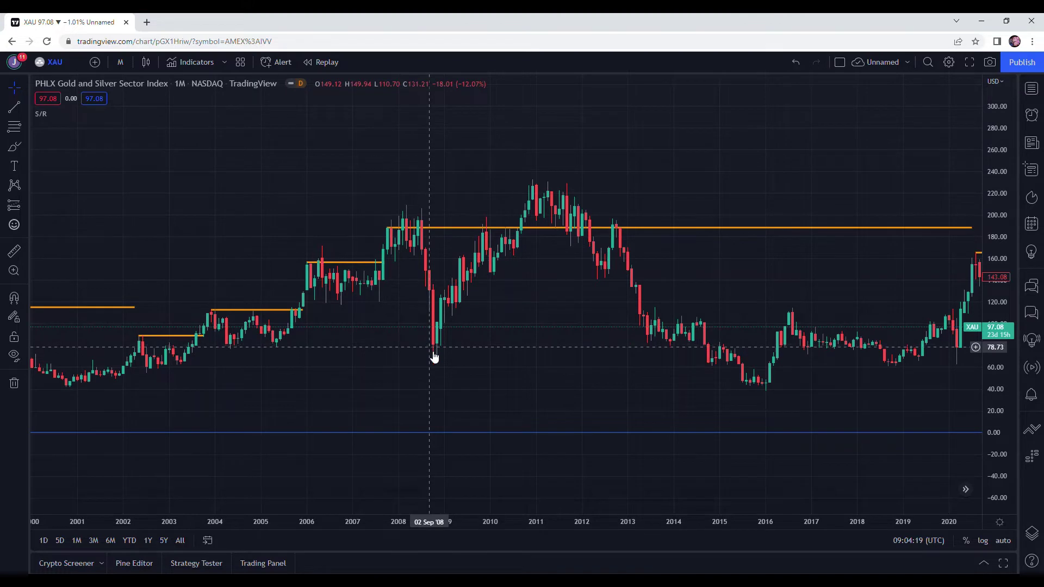
scroll(432, 356, up, 2)
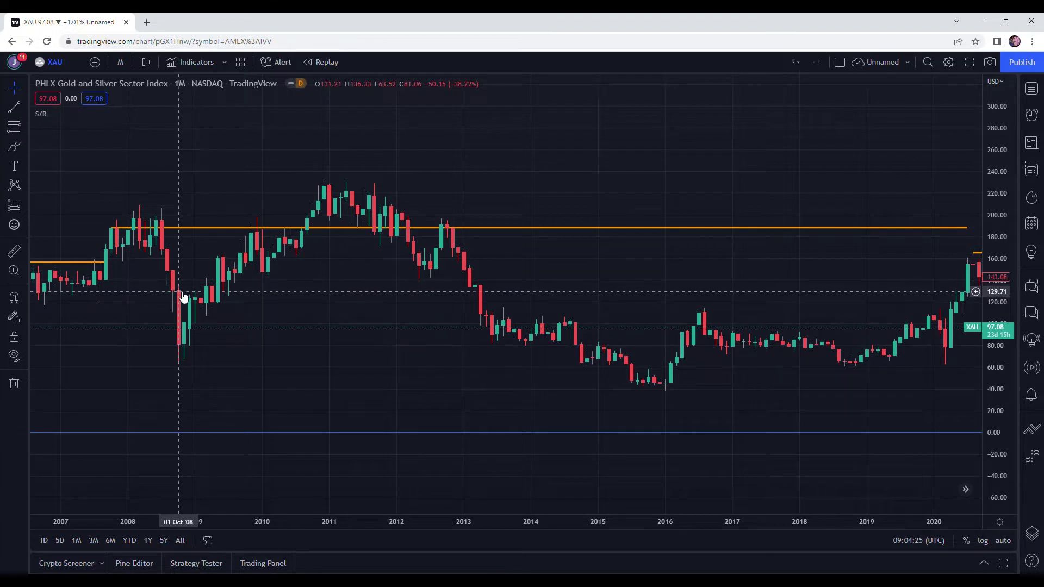
drag(242, 302, 446, 316)
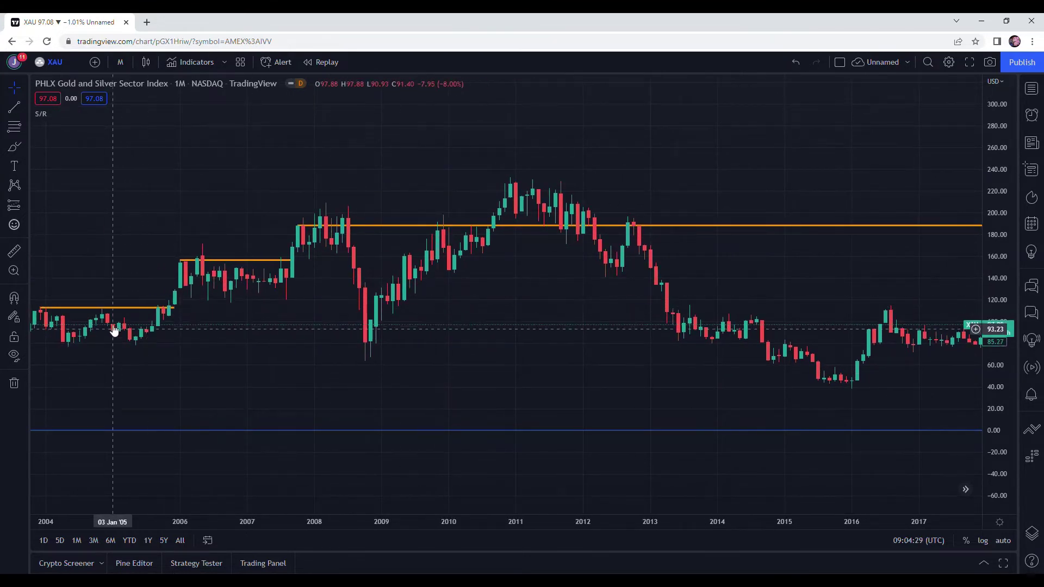
click(14, 298)
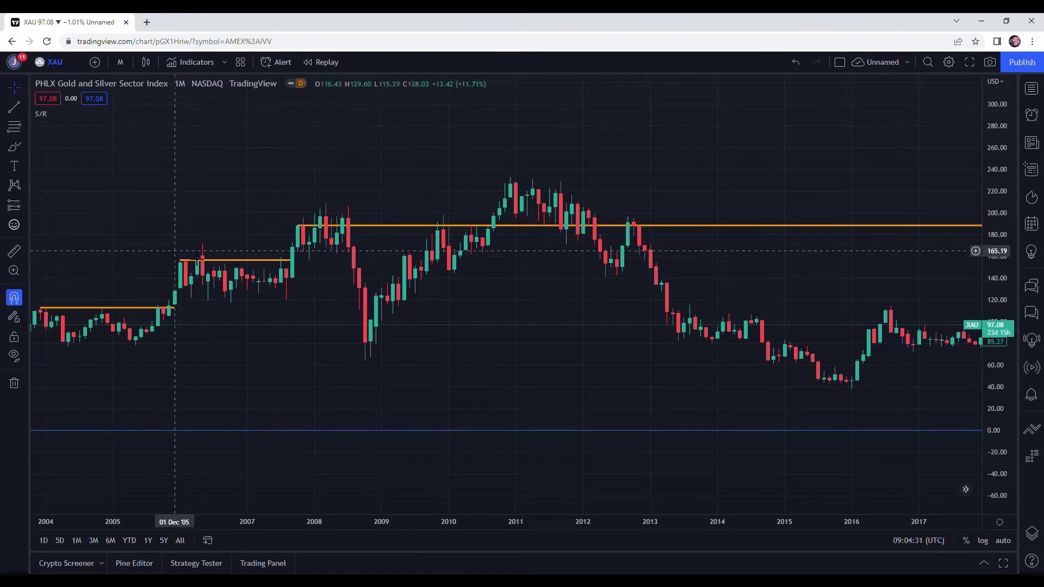
Set the magnet to Strong Magnet mode and keep snapping switched on
click(25, 297)
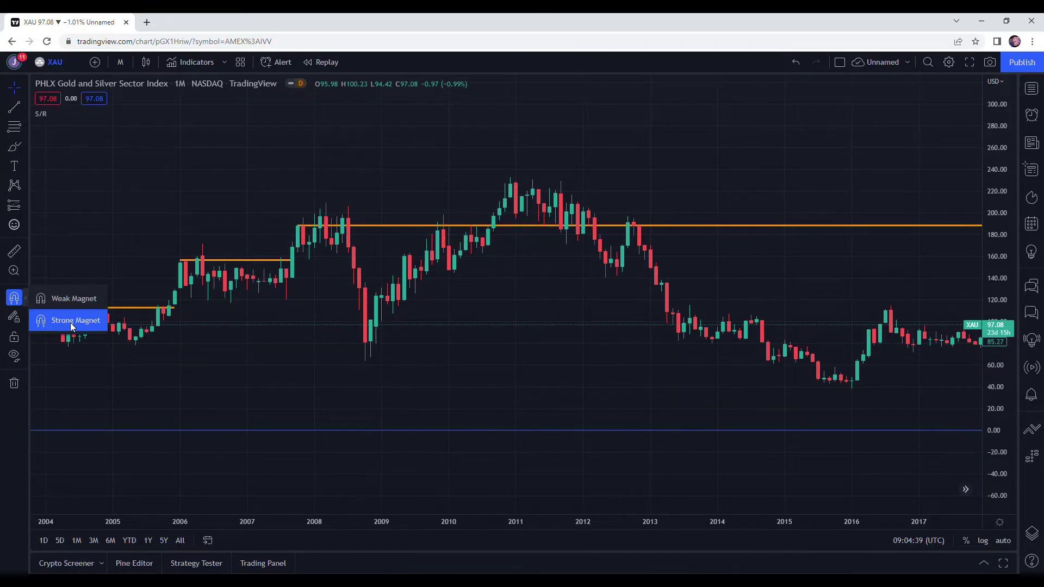
click(38, 298)
key(ctrl)
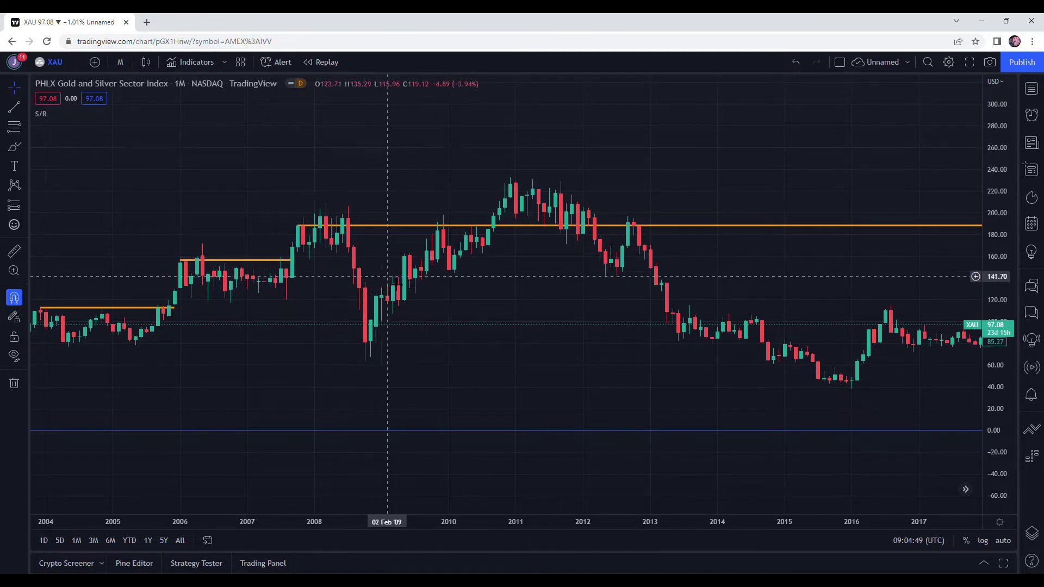
Bring 2006–2015 into view; two attempts to anchor a line at the 2008 low are cancelled
scroll(317, 328, up, 2)
drag(302, 346, 477, 342)
click(19, 111)
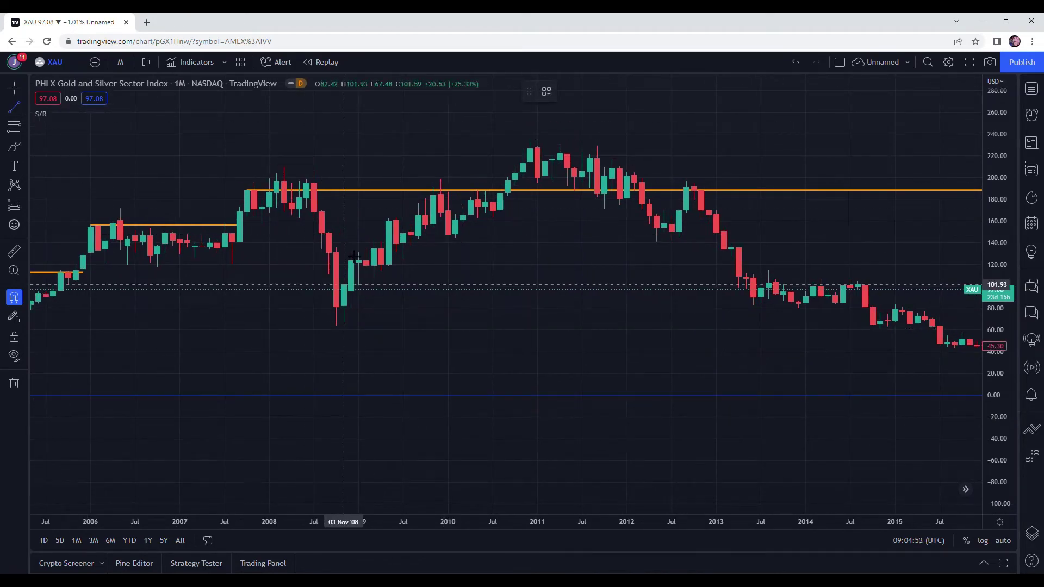
click(345, 333)
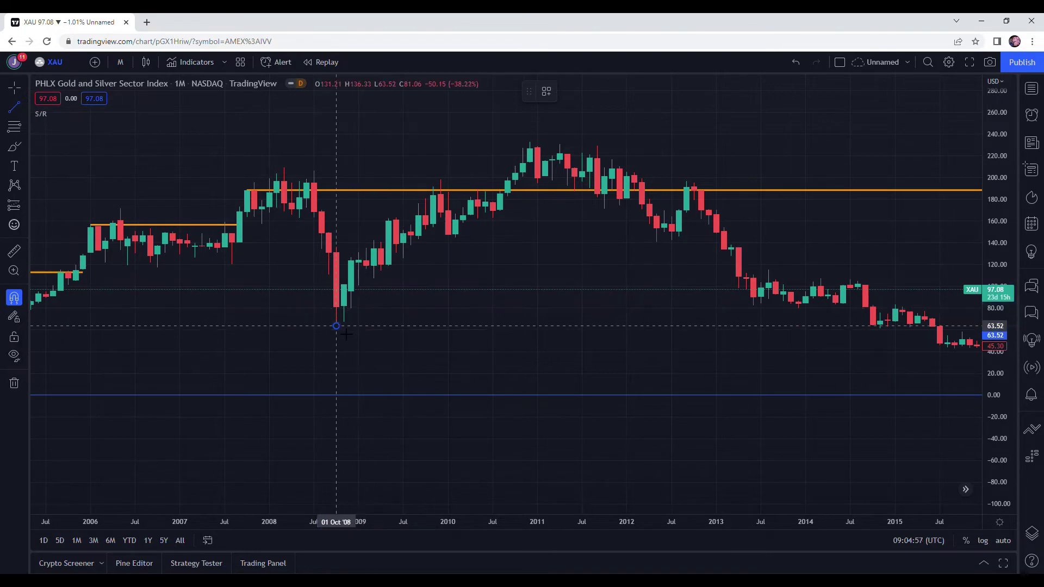
key(Escape)
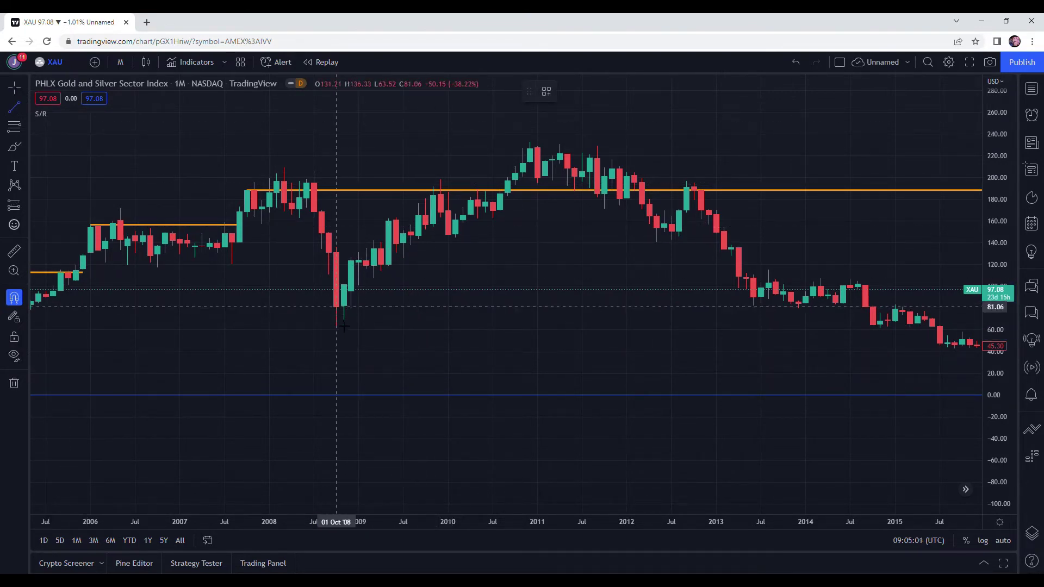
click(344, 321)
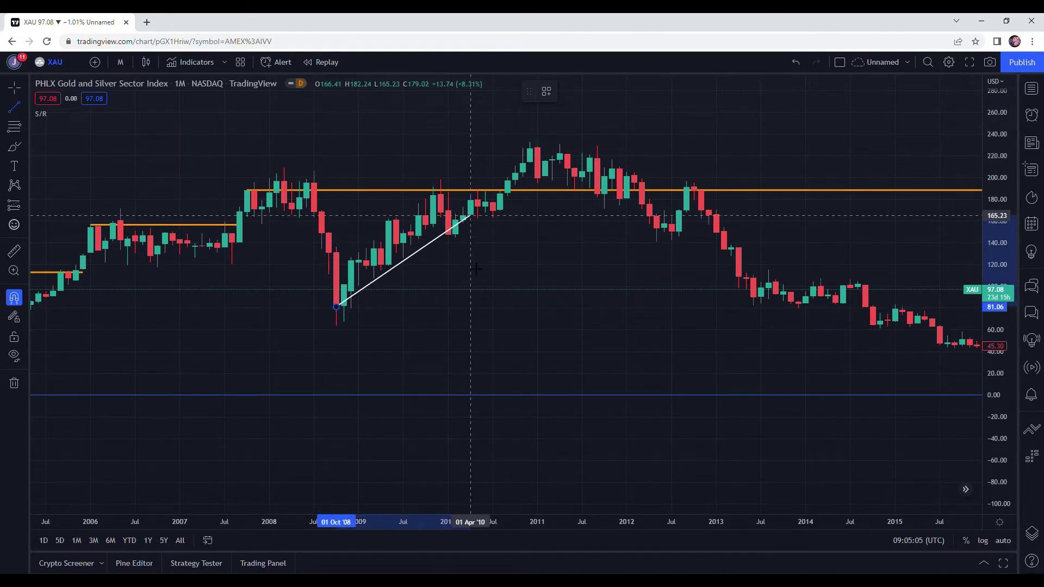
key(Escape)
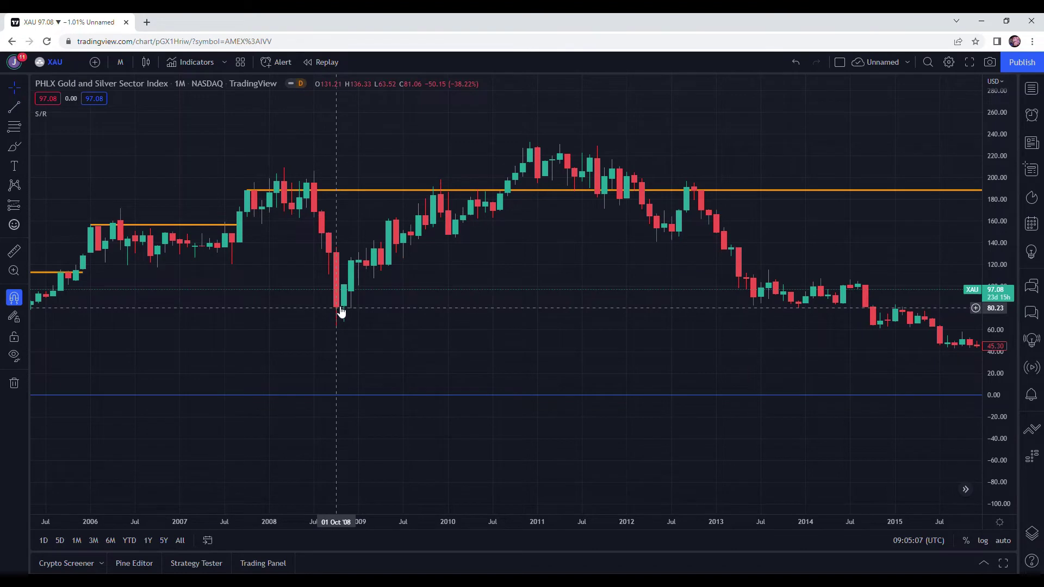
Draw the uptrend line from the October 2008 low to the January 2011 high
click(16, 112)
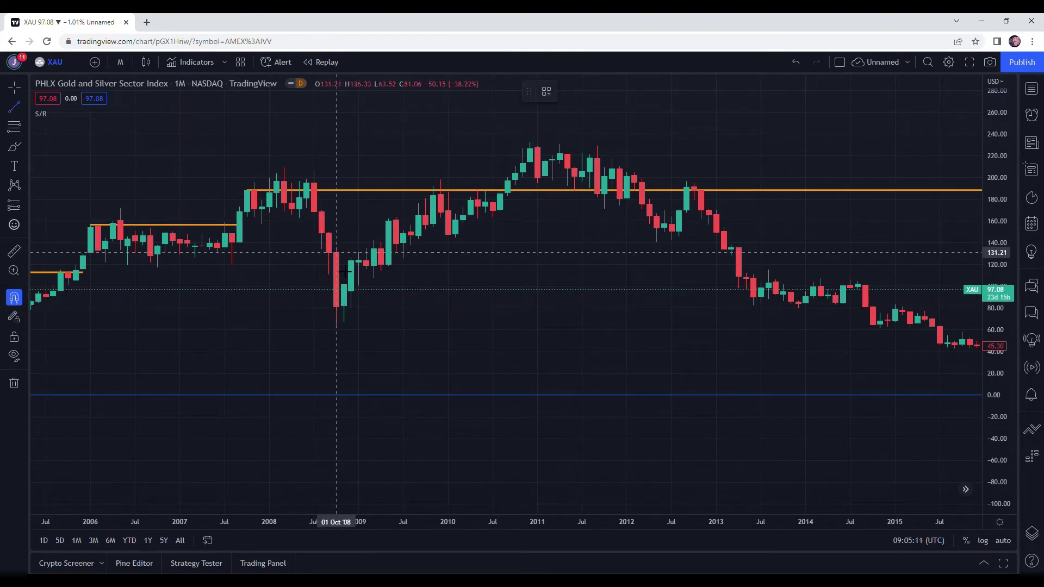
click(336, 252)
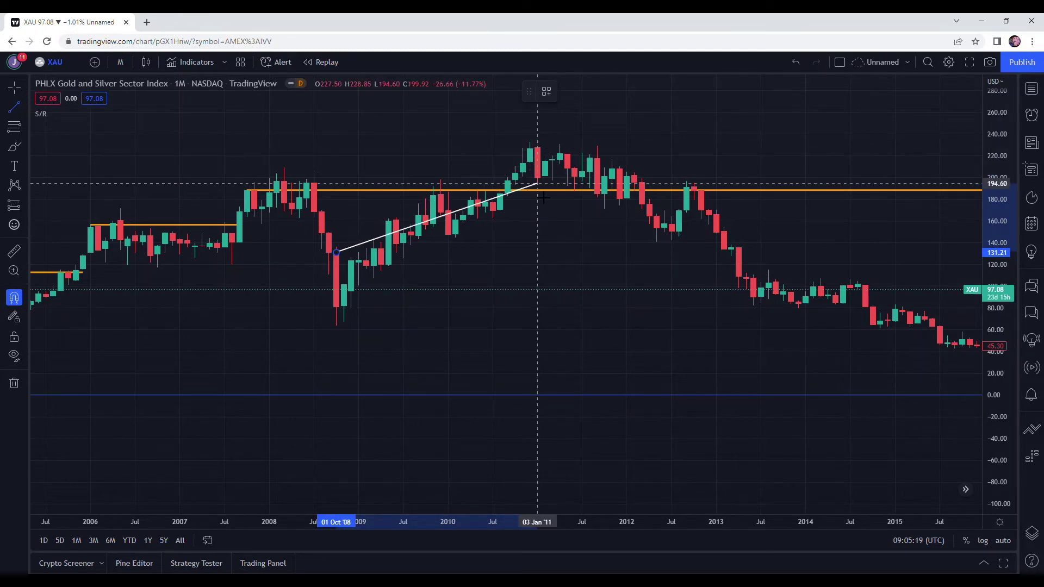
click(547, 148)
click(619, 253)
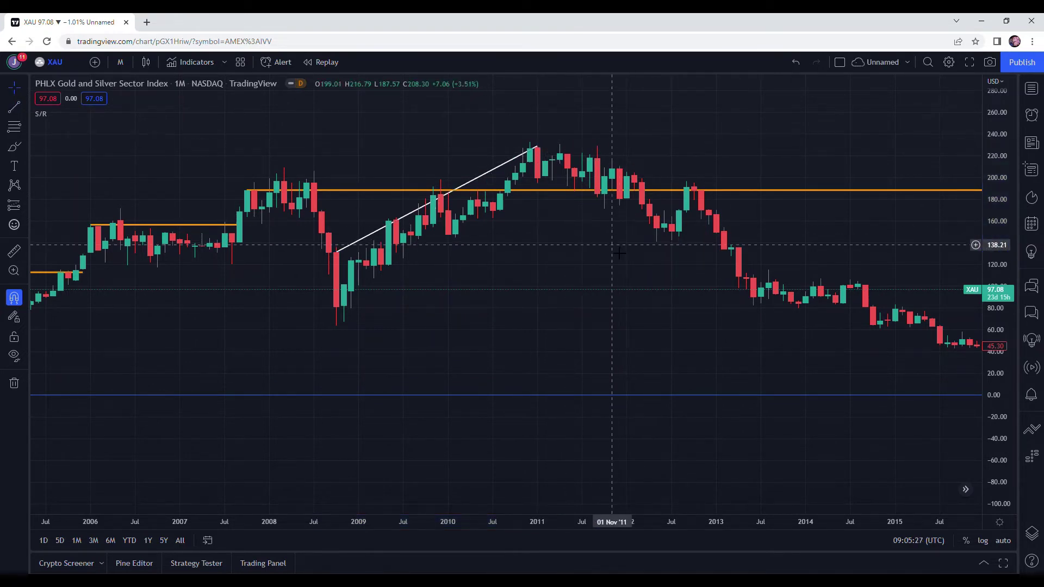
Draw a downtrend line between the June 2013 low and the January 2011 high
click(21, 111)
click(753, 306)
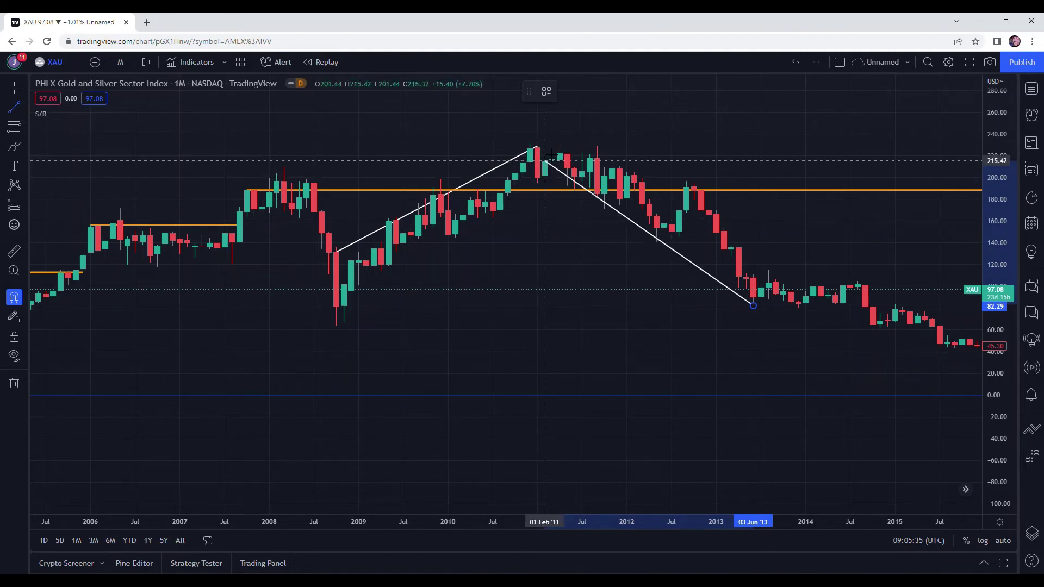
click(538, 147)
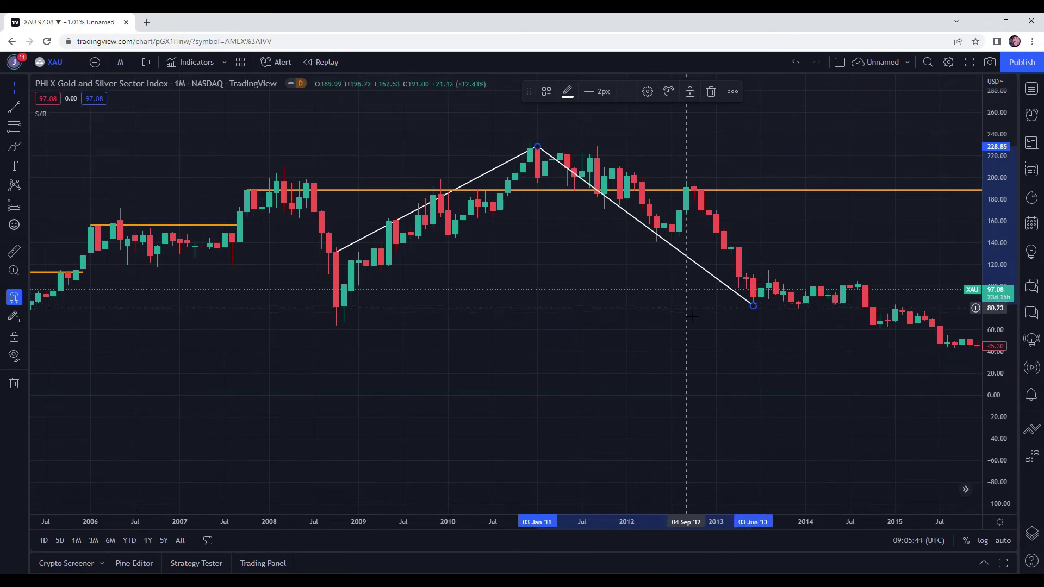
Pan the chart so the years 2006 to 2018 are visible
scroll(691, 316, down, 3)
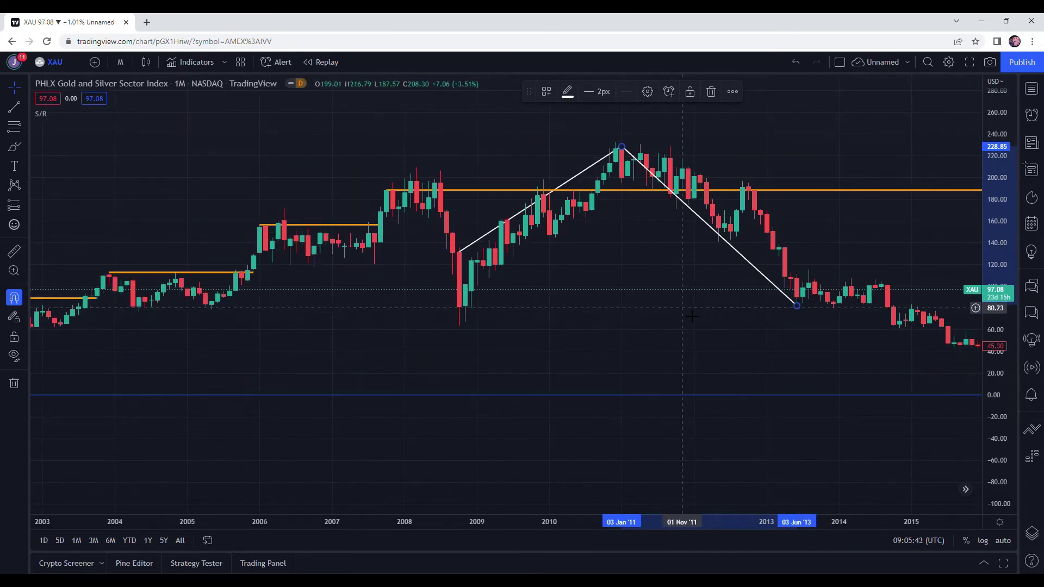
click(24, 87)
drag(633, 296, 256, 286)
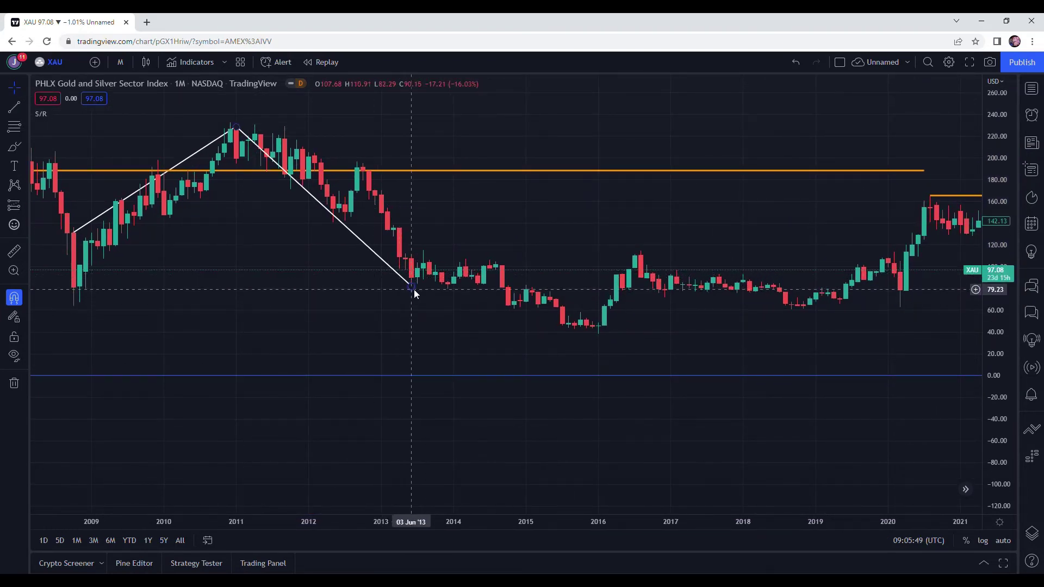
scroll(410, 292, left, 5)
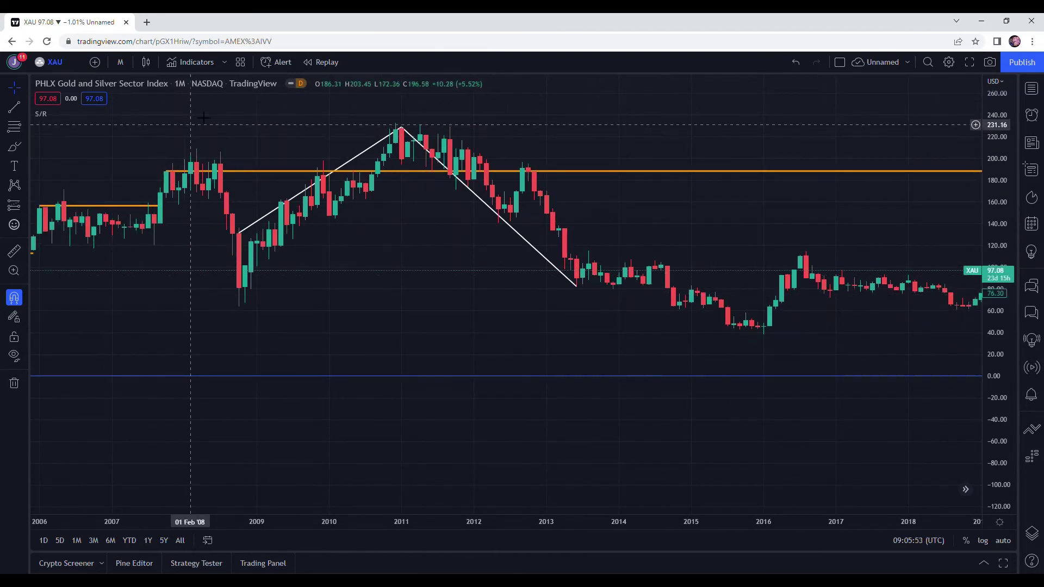
Add QQE MOD from favourite indicators and hide its QQE line and level line
click(223, 62)
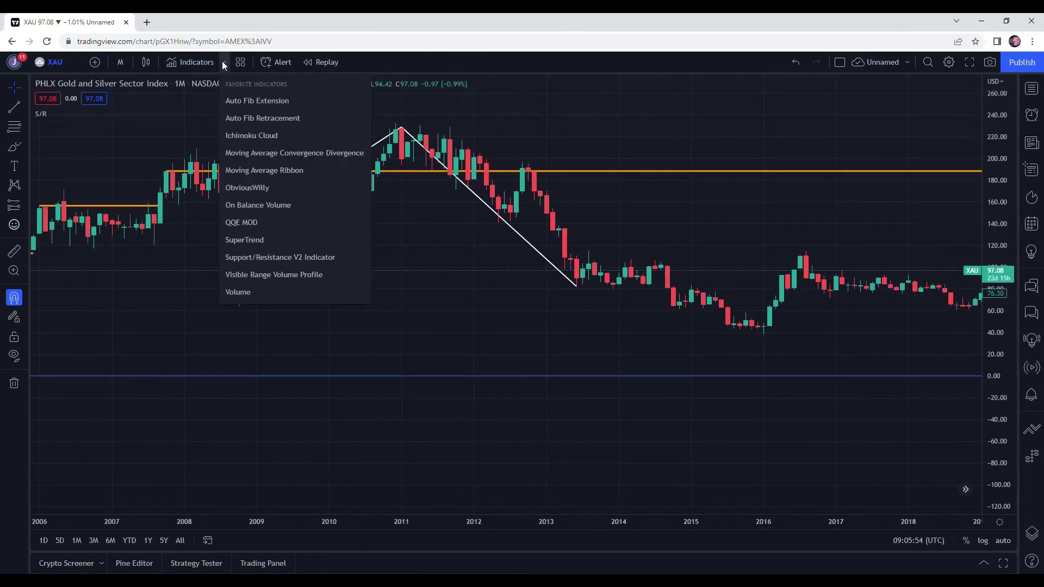
click(241, 218)
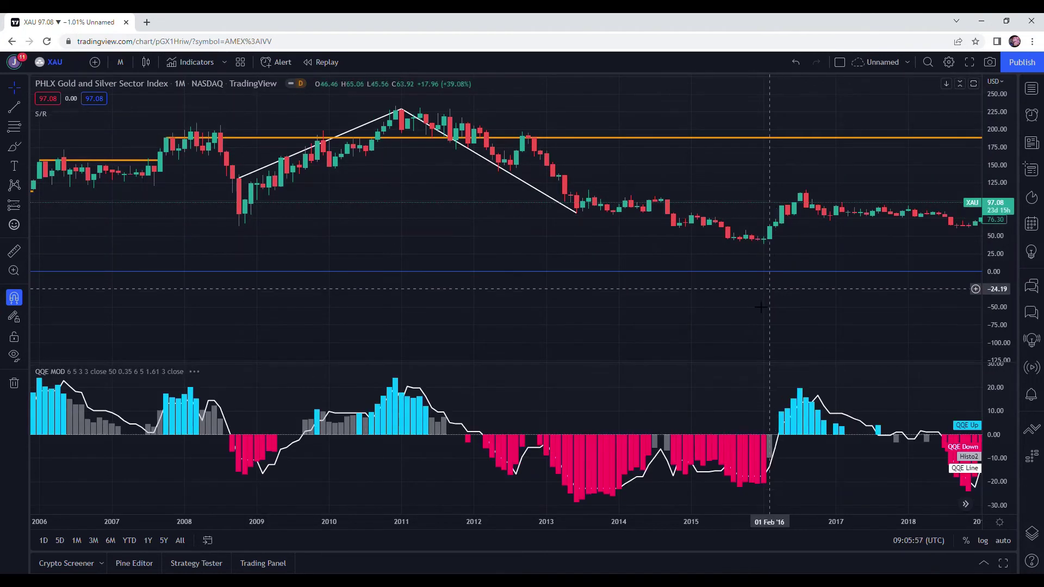
click(208, 372)
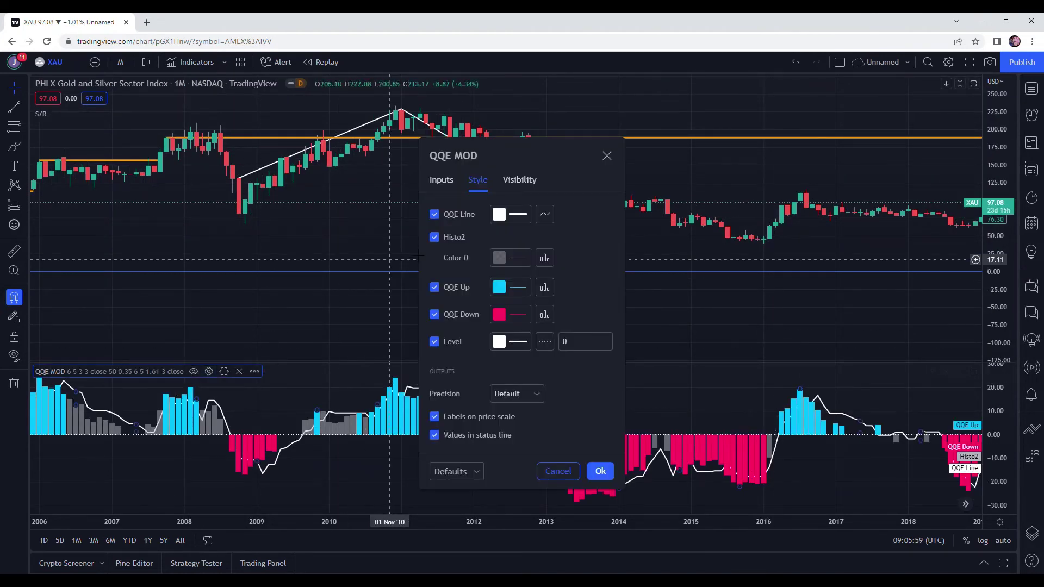
click(435, 214)
click(434, 341)
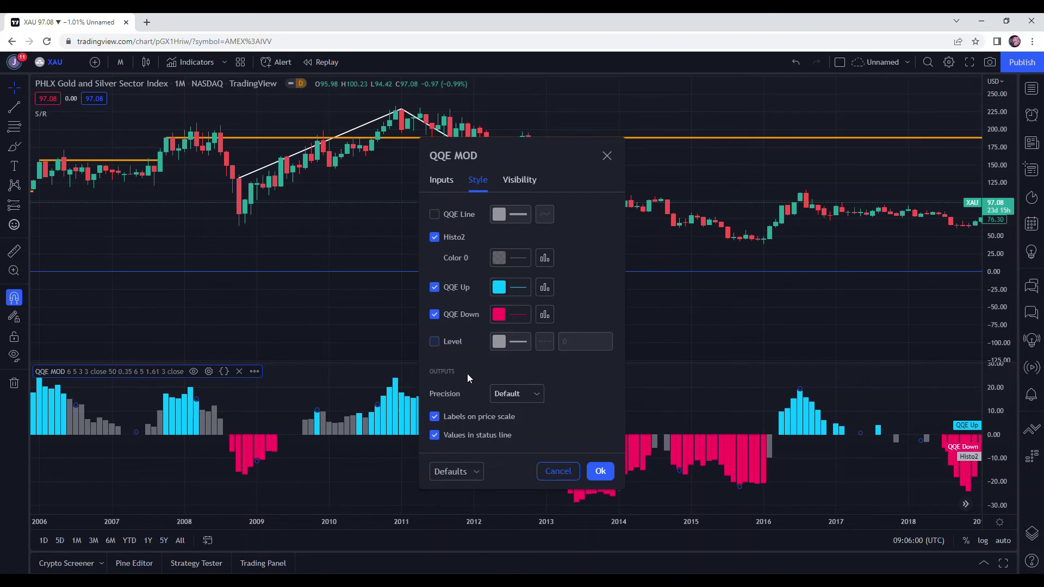
click(600, 471)
click(15, 107)
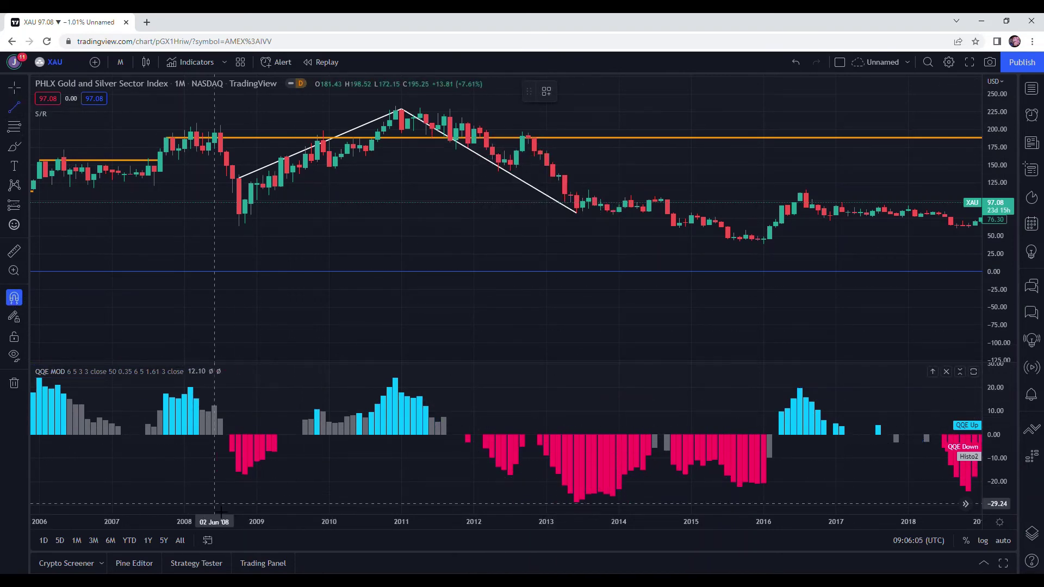
Draw a QQE MOD uptrend line from November 2008 to December 2010, then start a down line at August 2011
click(256, 484)
click(395, 378)
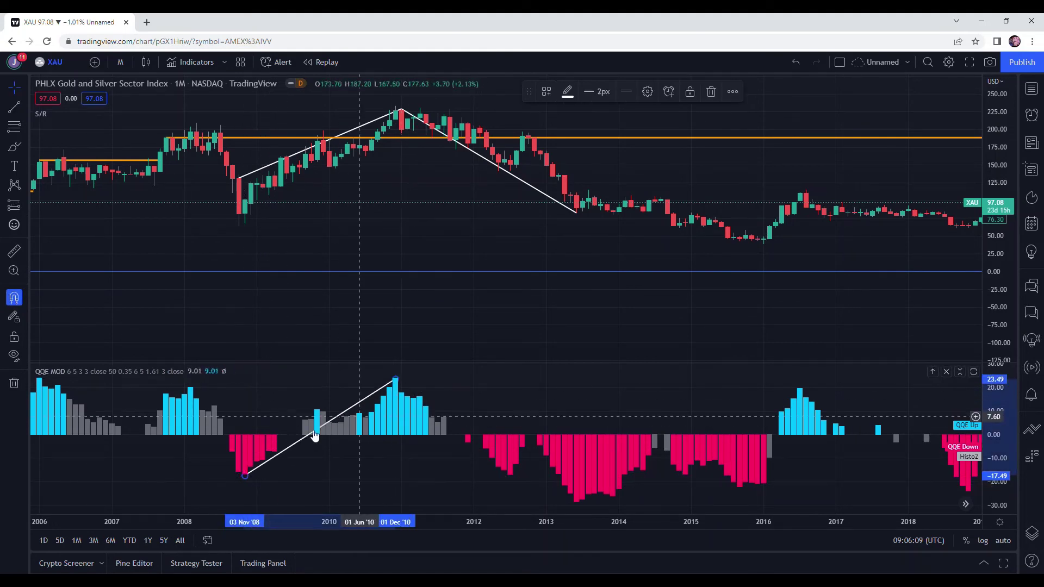
click(14, 108)
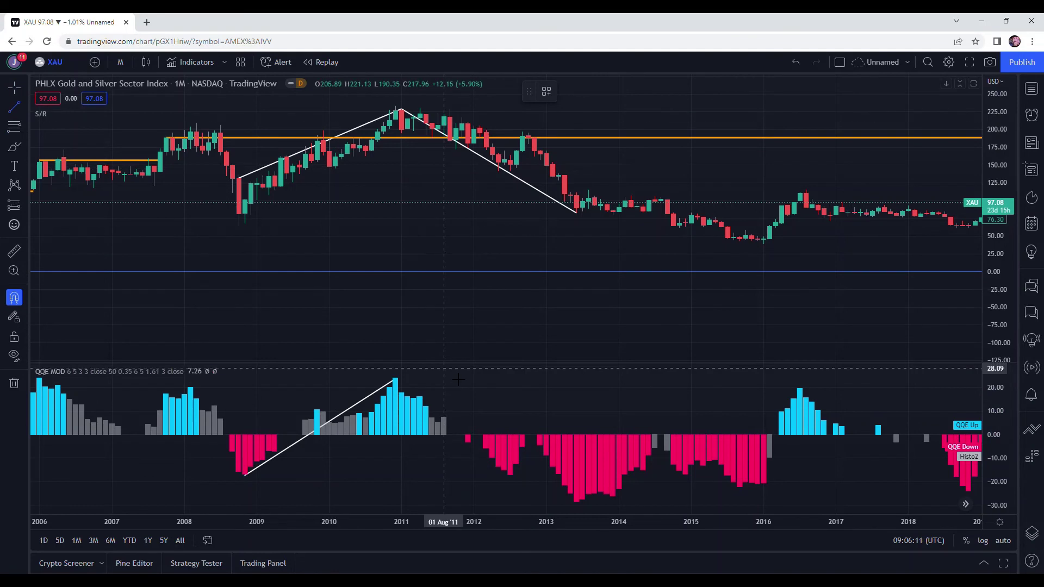
click(445, 417)
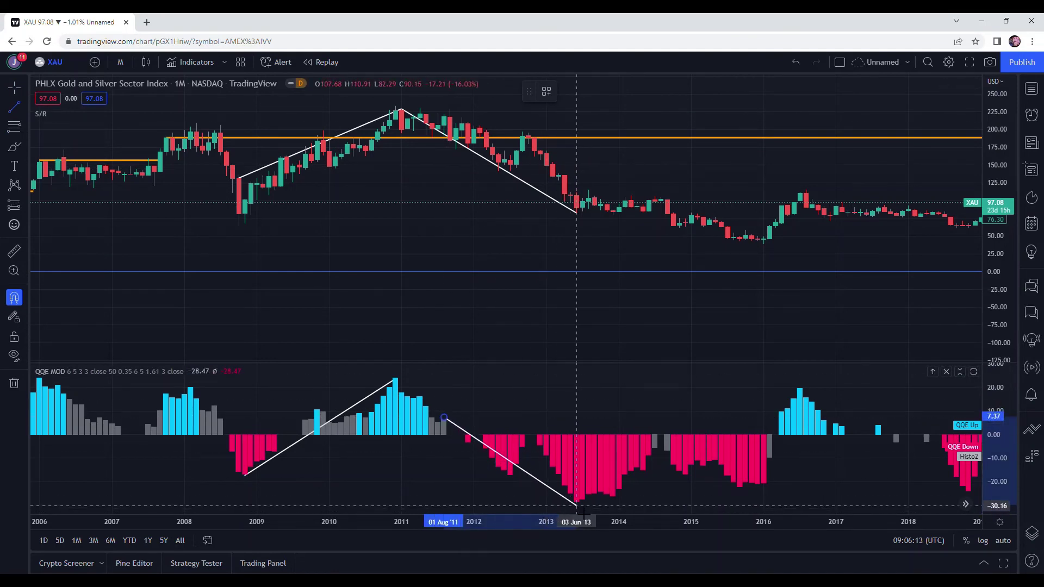